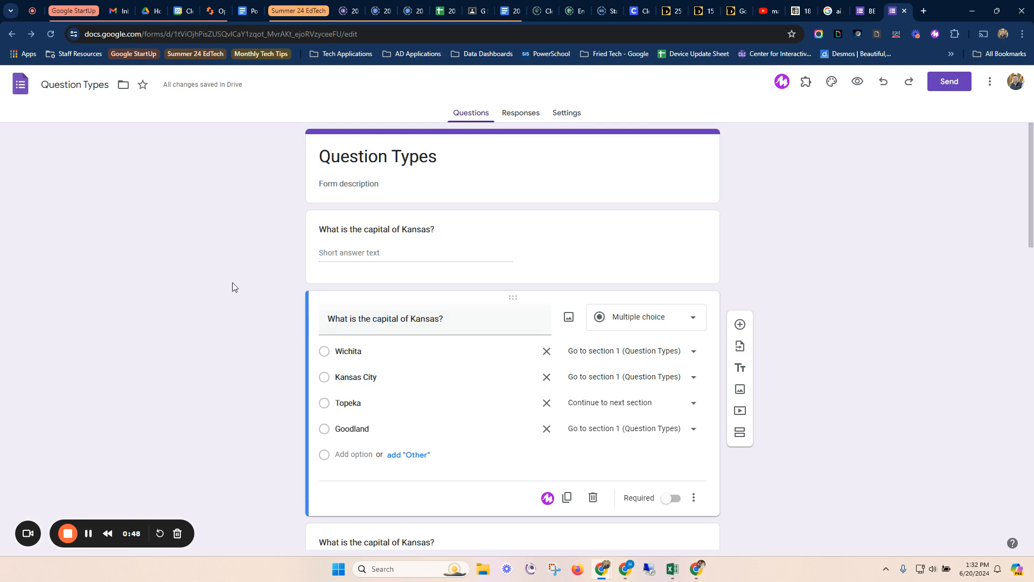
Step: Turn on response validation for the short-answer question, keeping Number as the validation type
scroll(232, 287, down, 1)
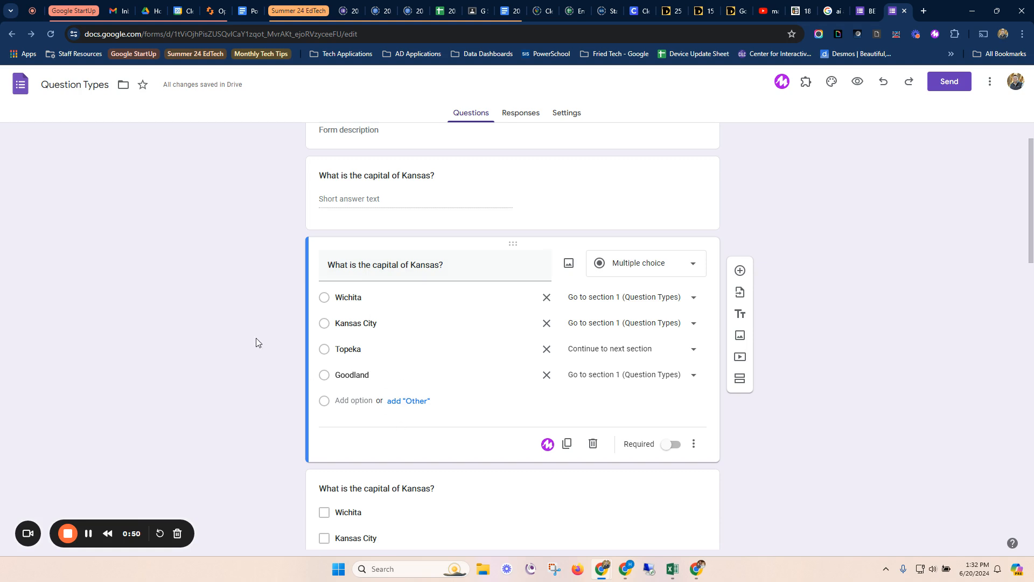
scroll(251, 326, up, 1)
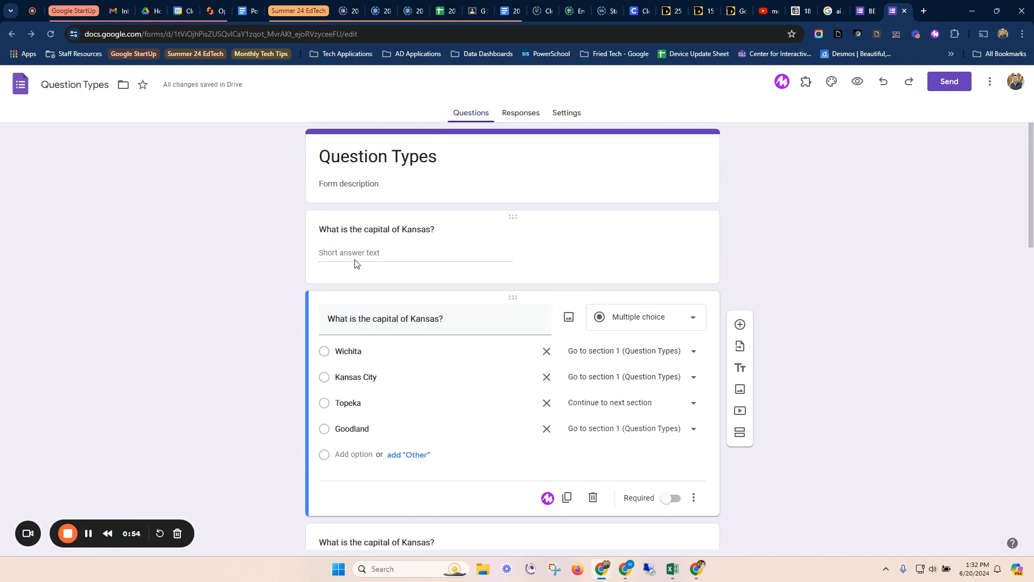
click(539, 227)
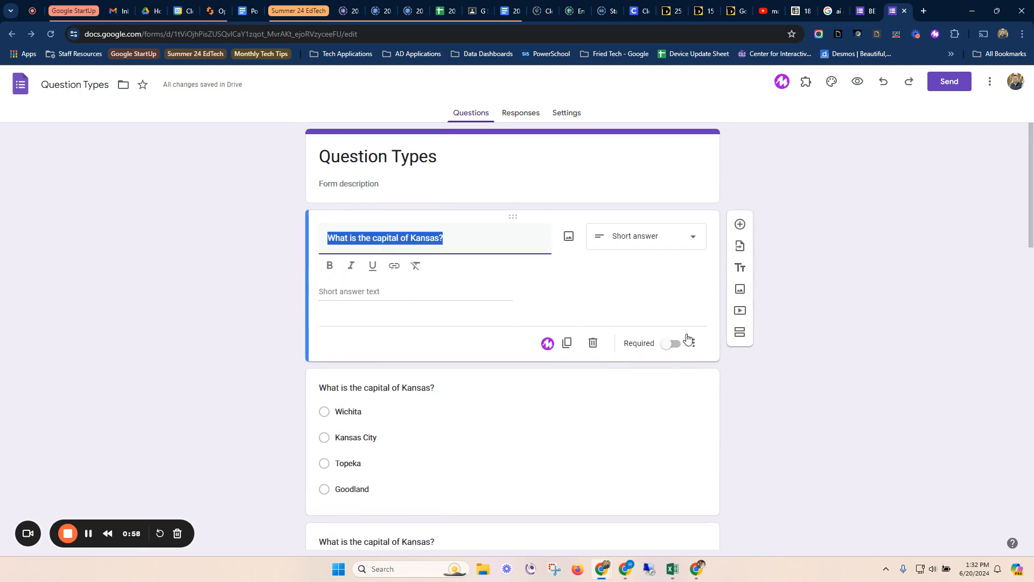
click(696, 343)
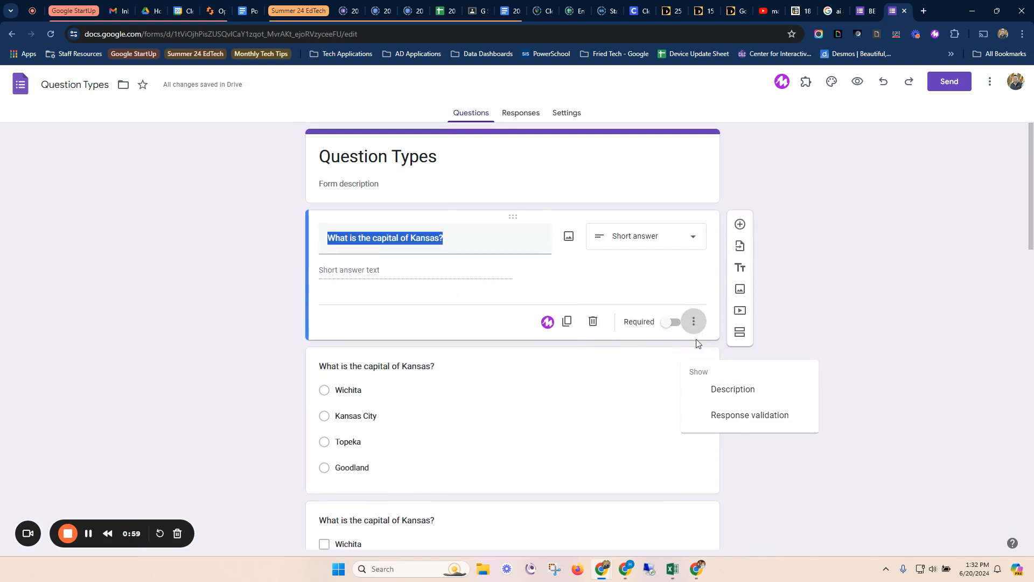
click(733, 424)
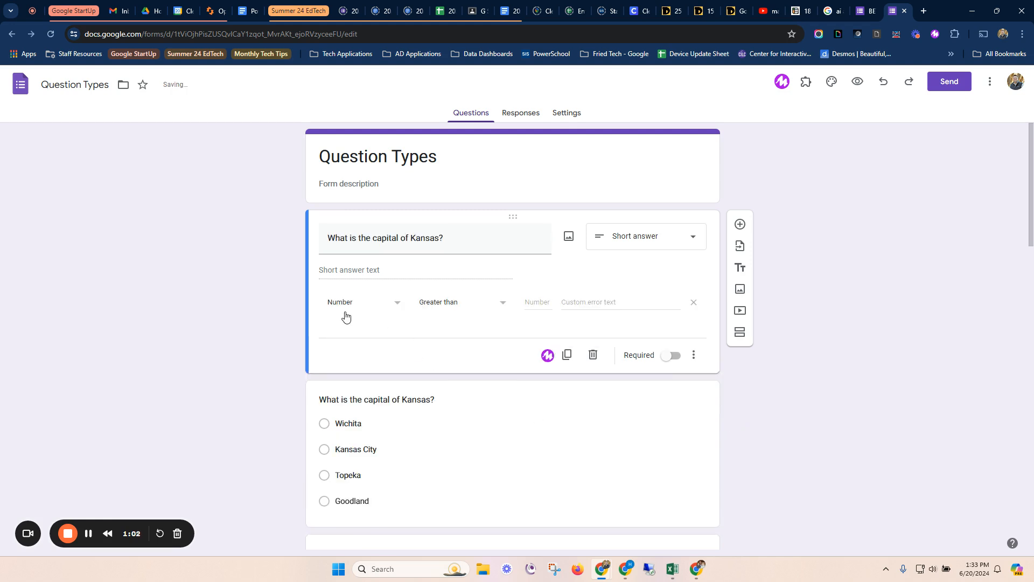
click(396, 305)
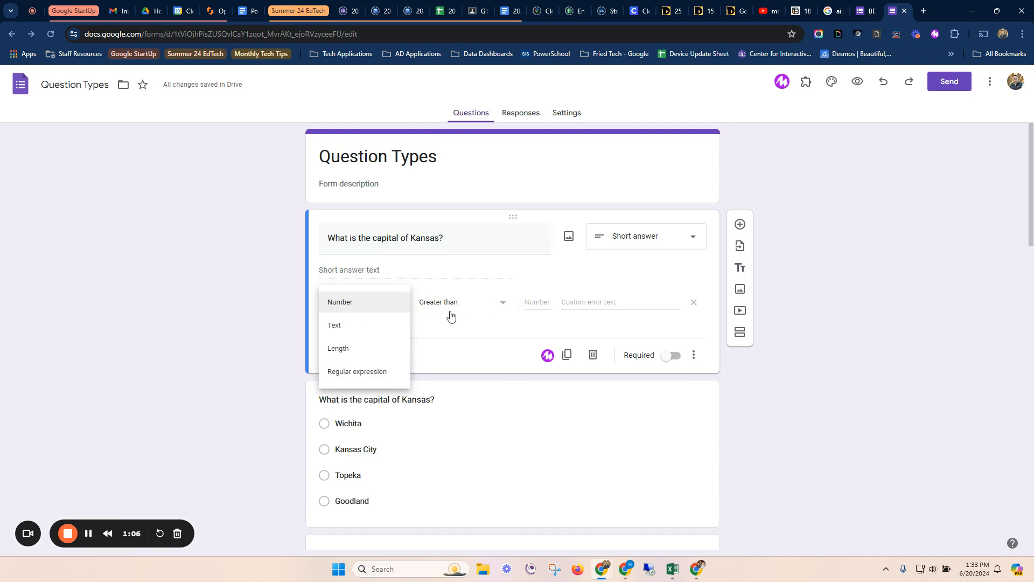
click(458, 328)
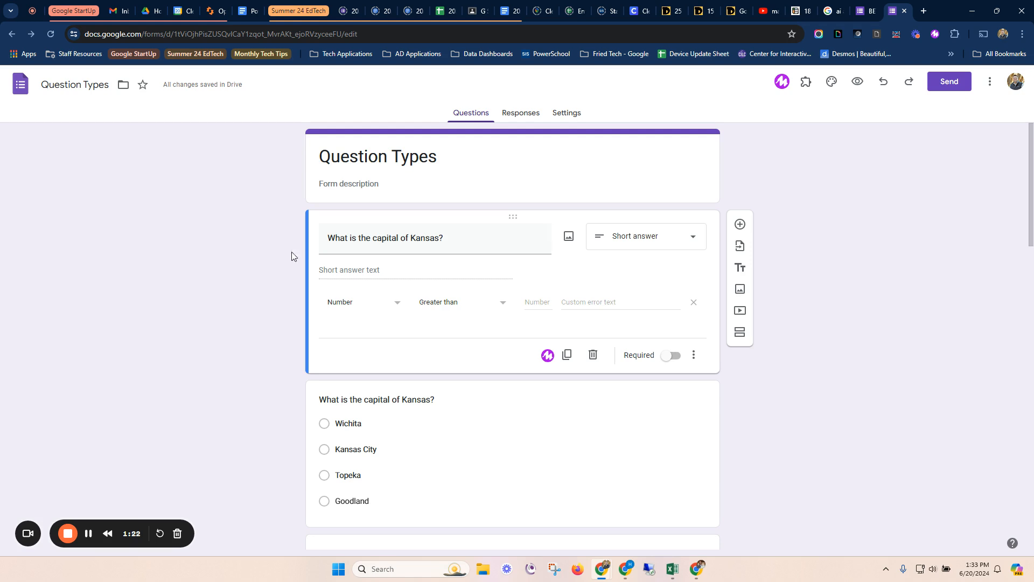
Step: Turn off going to a section based on the answer for the multiple-choice question
scroll(295, 314, down, 3)
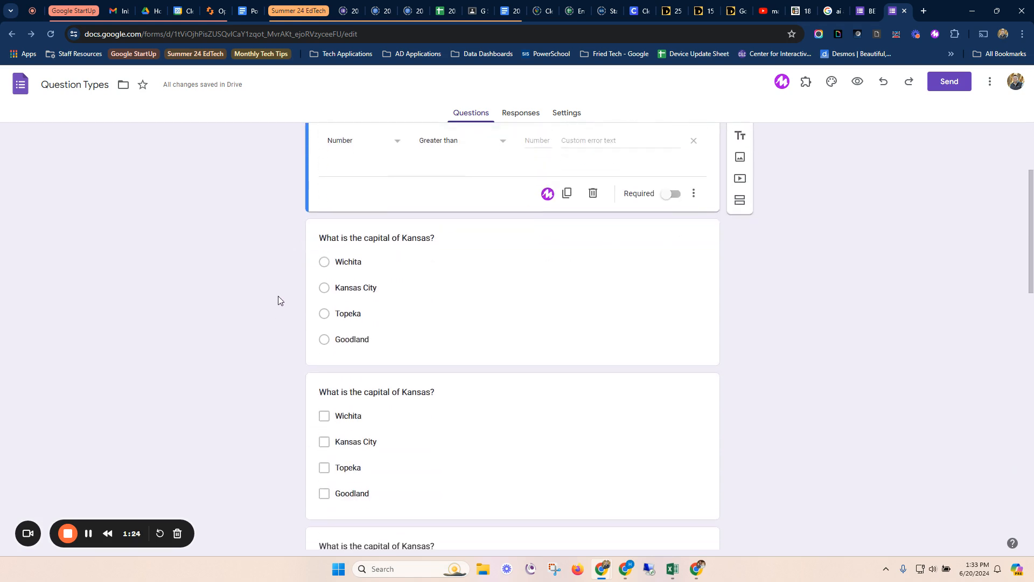
click(459, 306)
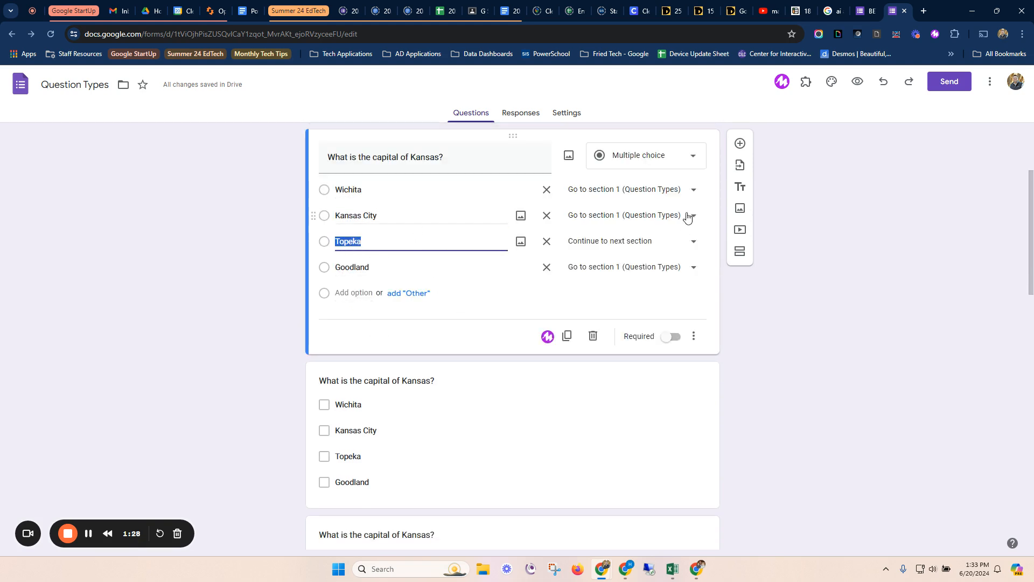
click(694, 337)
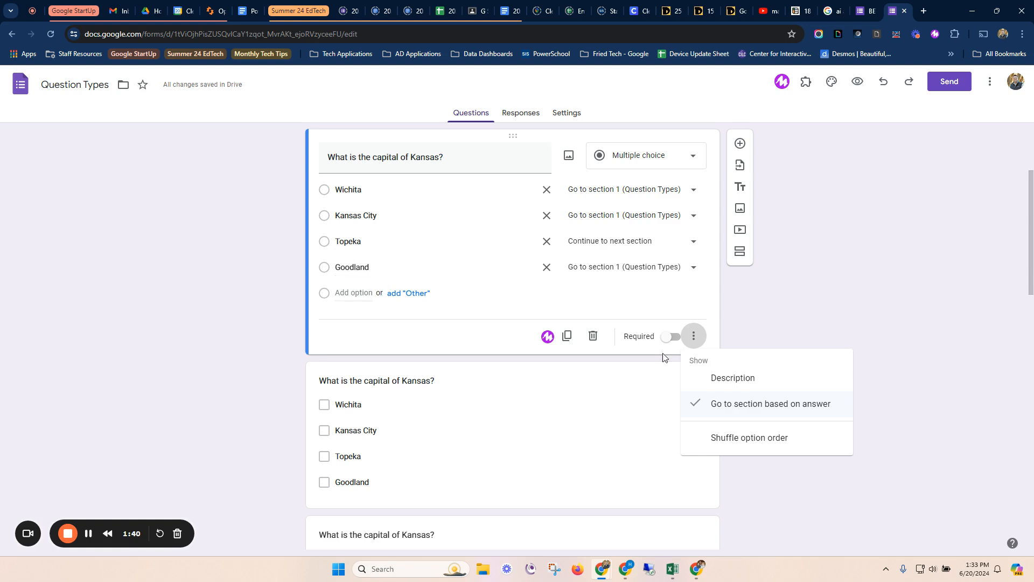
click(707, 413)
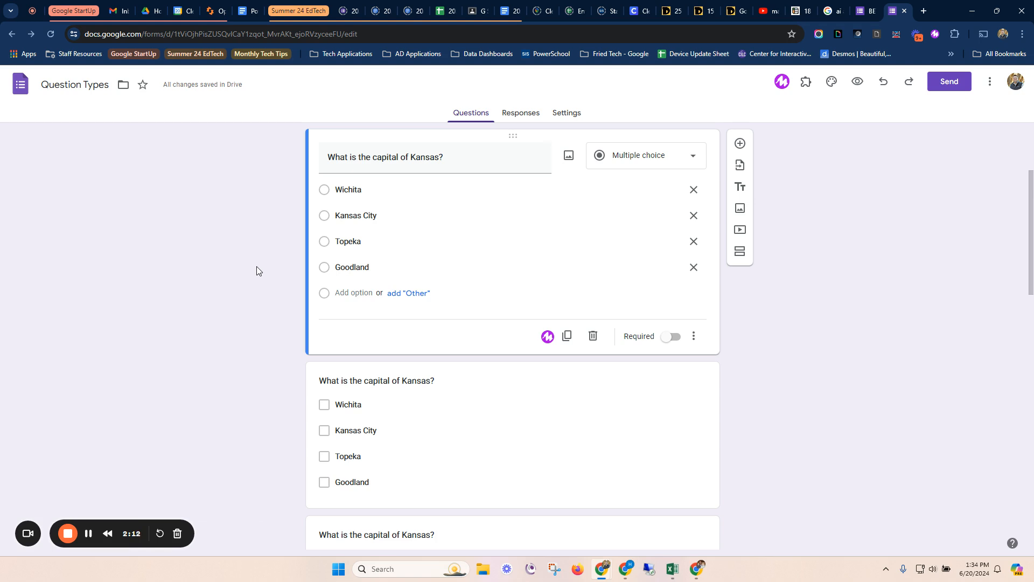
Step: Turn on response validation for the checkboxes question
scroll(256, 266, down, 4)
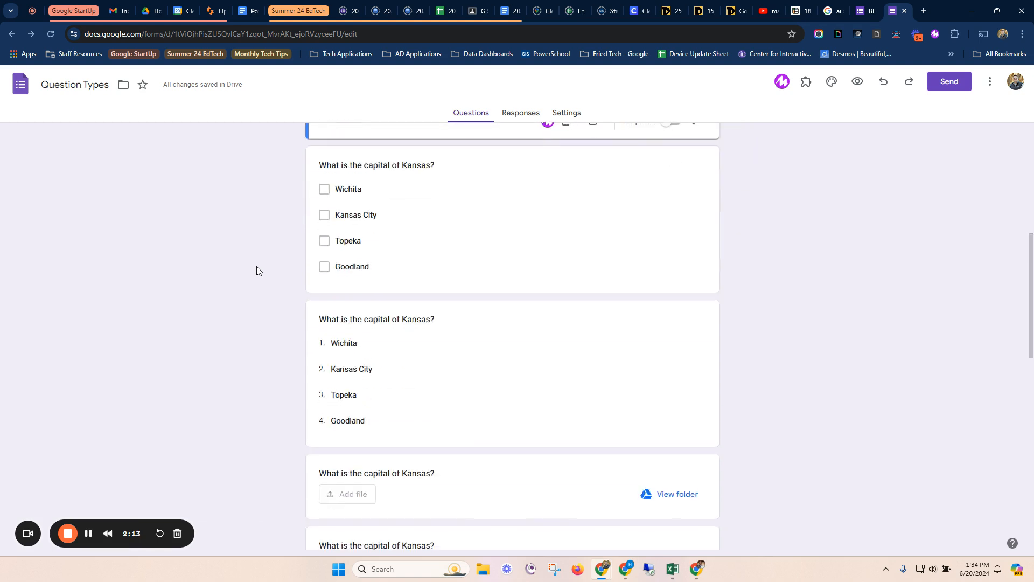
click(425, 239)
scroll(299, 326, up, 2)
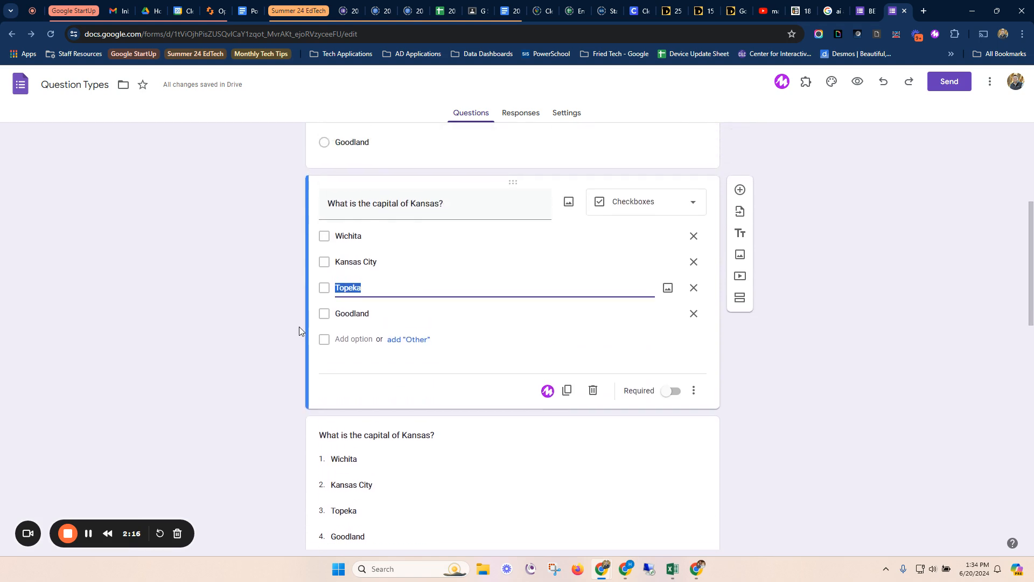
click(325, 239)
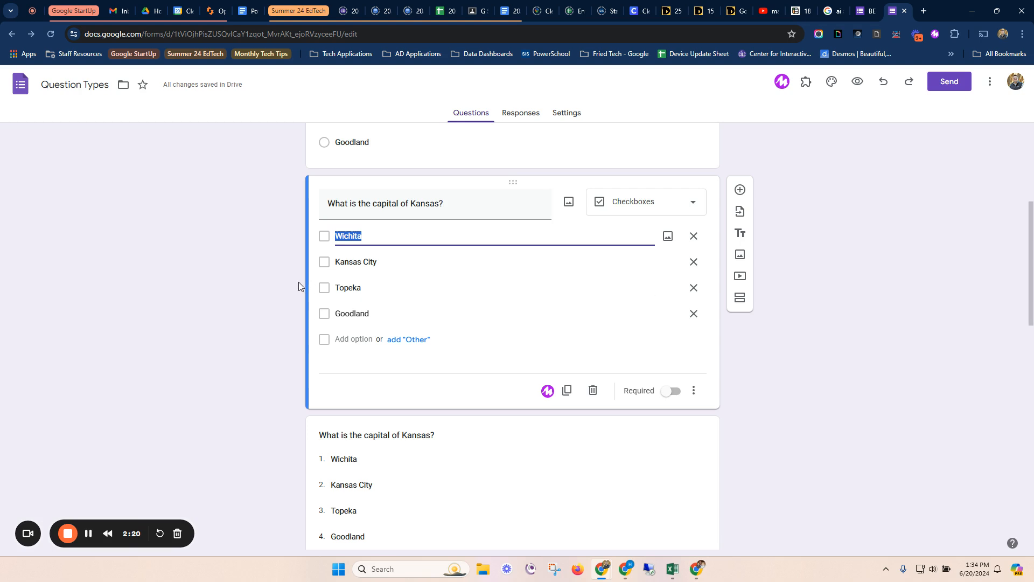
click(694, 393)
click(718, 461)
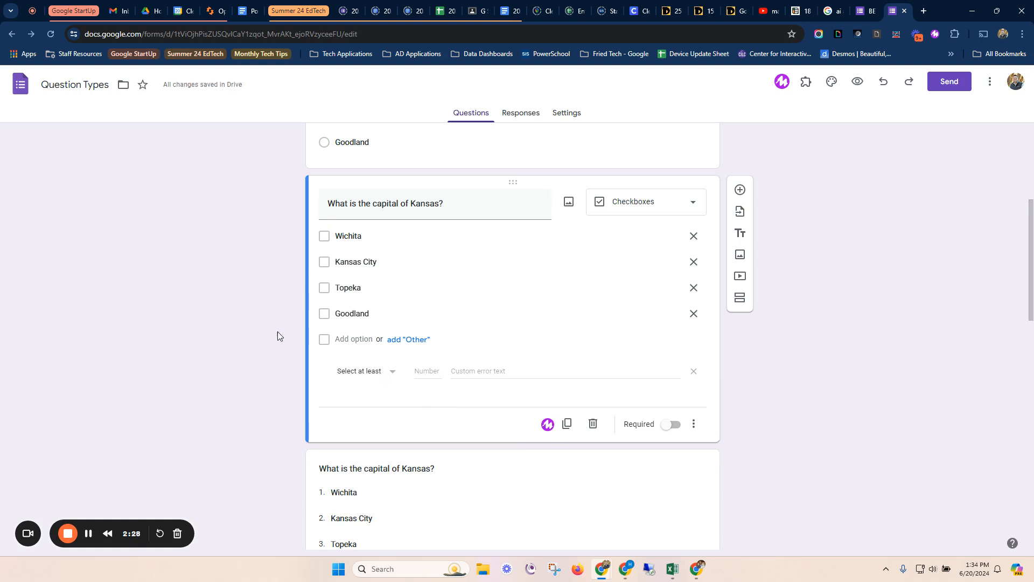
Step: Open the dropdown version of the capital question and examine its answer options
scroll(278, 333, down, 3)
click(411, 327)
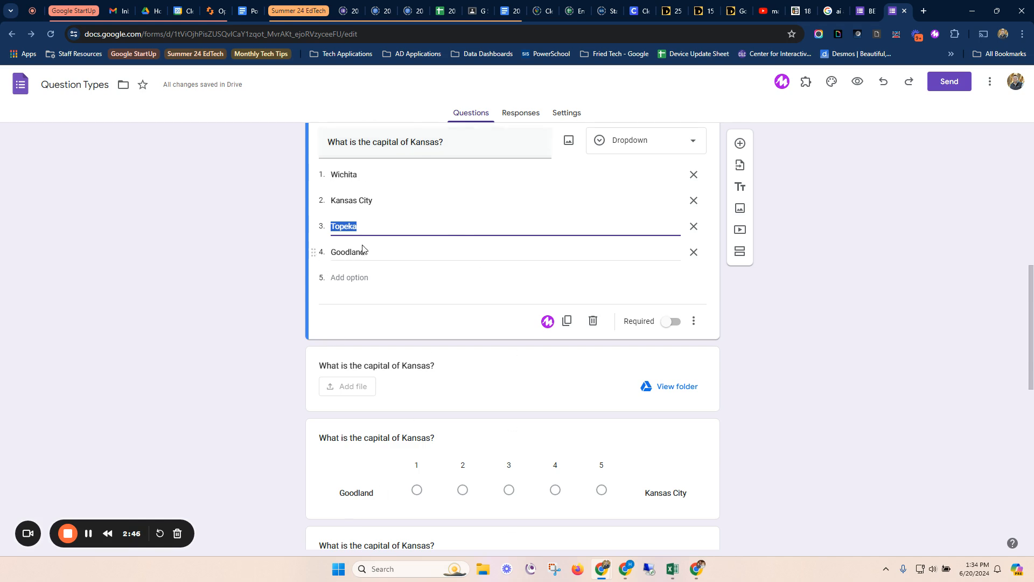
scroll(269, 285, up, 2)
scroll(270, 299, down, 4)
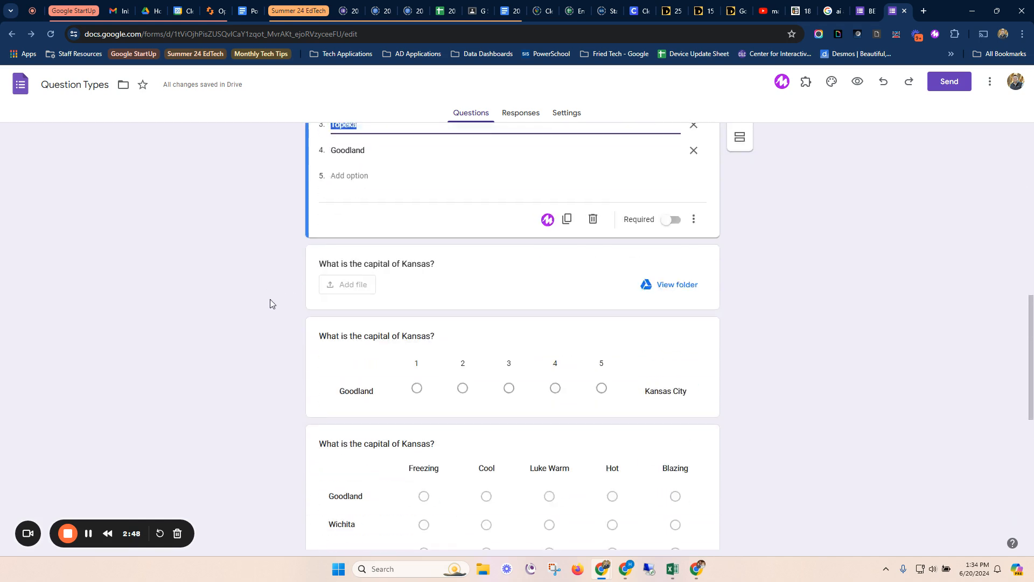
Step: Keep File upload as the type of the question after the dropdown and allow only specific file types for it
scroll(312, 279, down, 1)
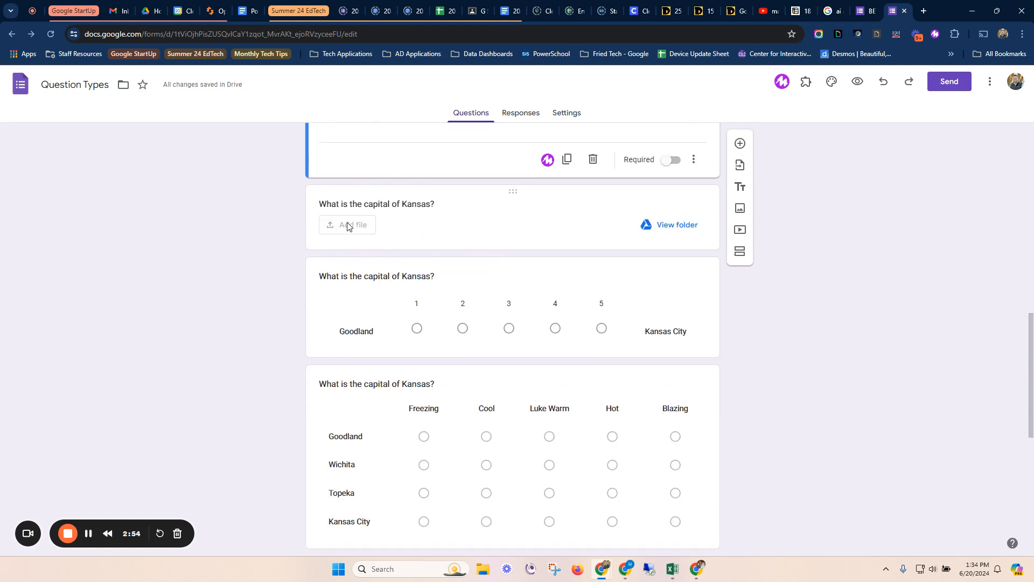
click(539, 235)
scroll(646, 255, up, 1)
click(693, 188)
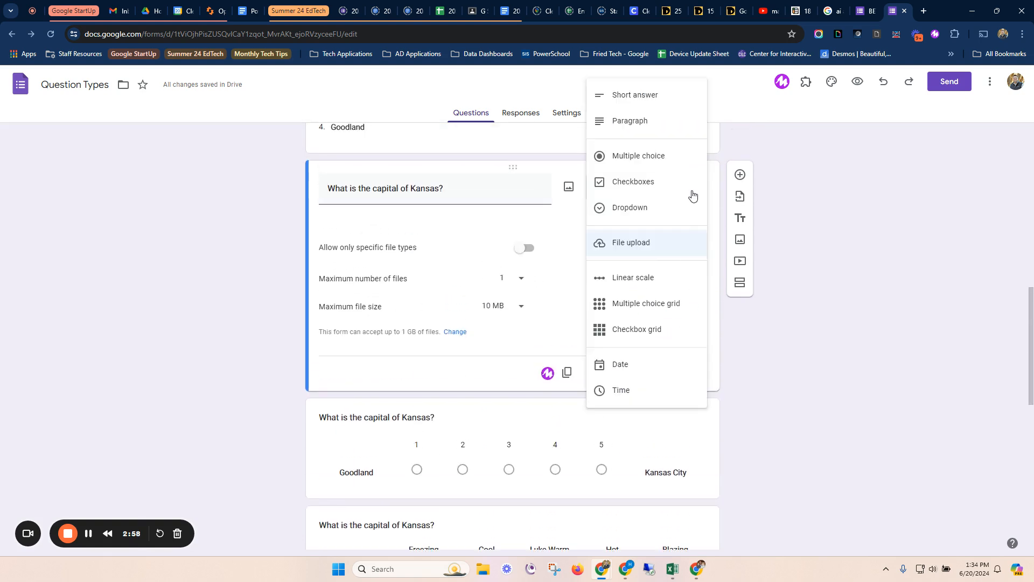
click(625, 247)
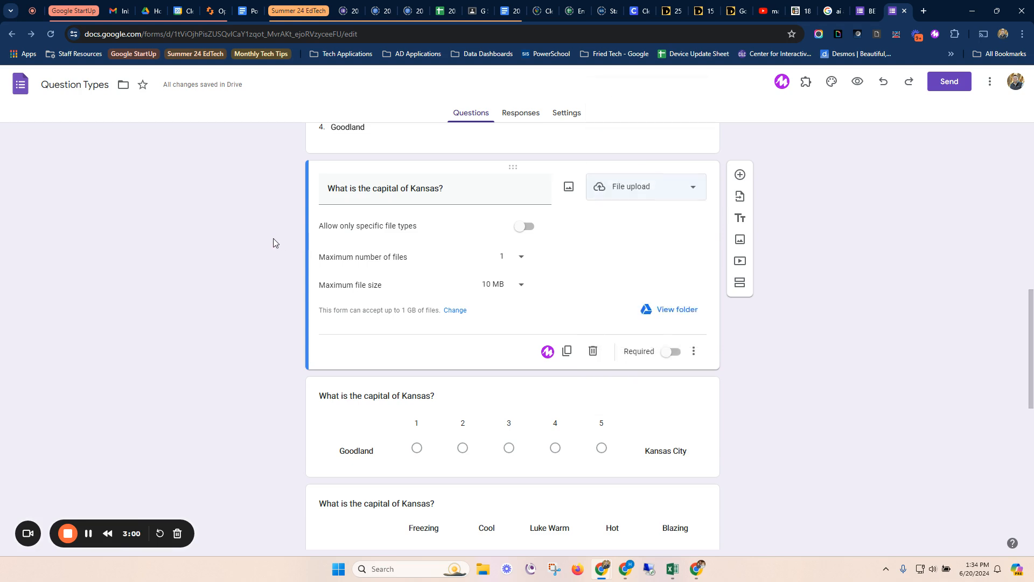
click(523, 228)
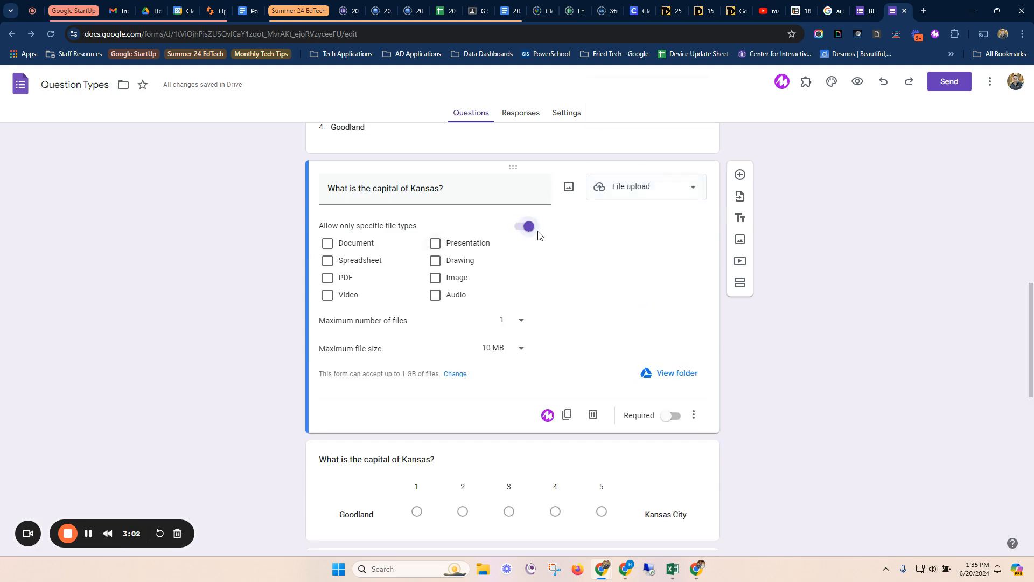
Step: Try PDF and Image as the allowed upload file types and clear both choices again
click(328, 278)
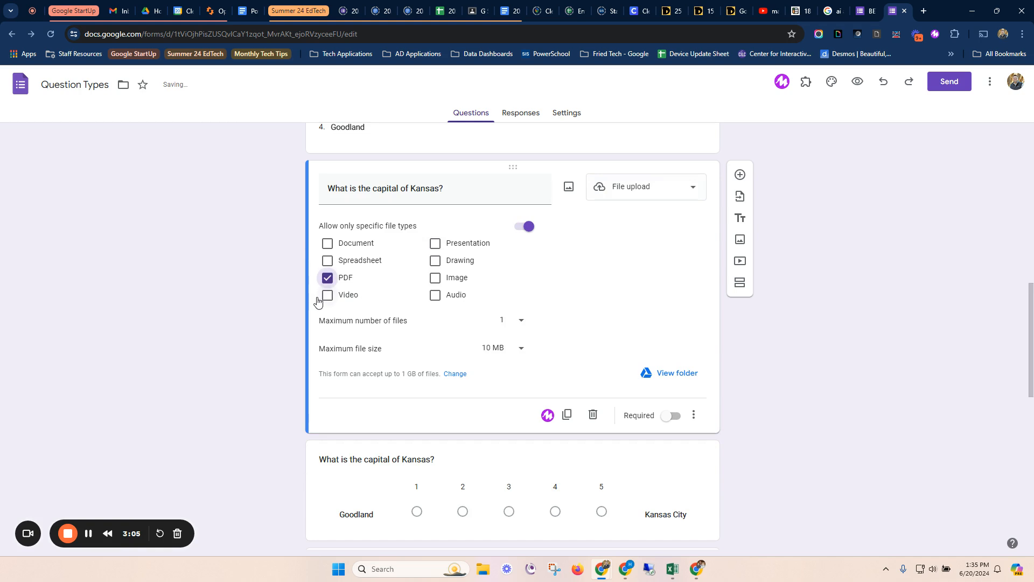
click(434, 279)
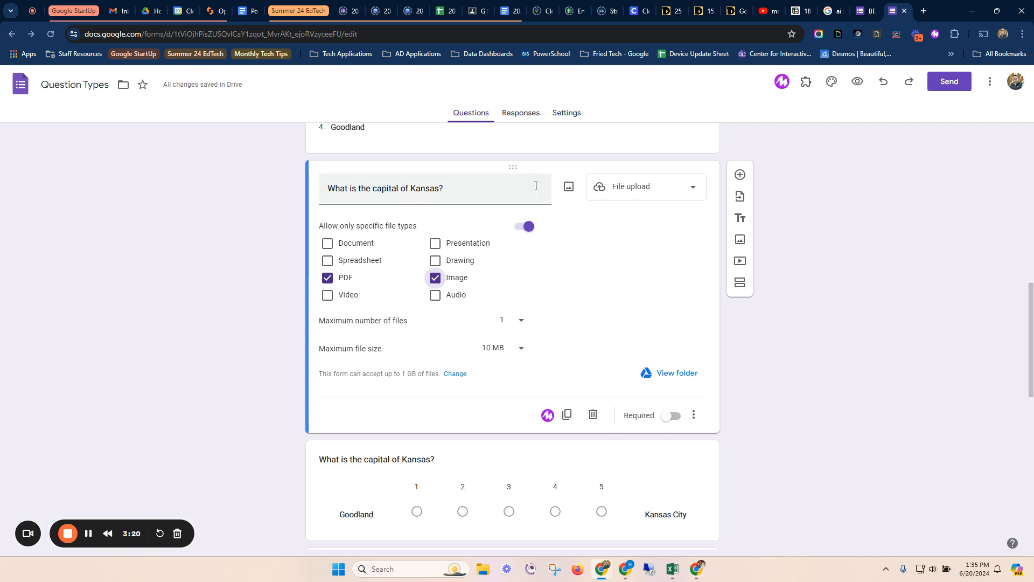
click(435, 278)
click(327, 278)
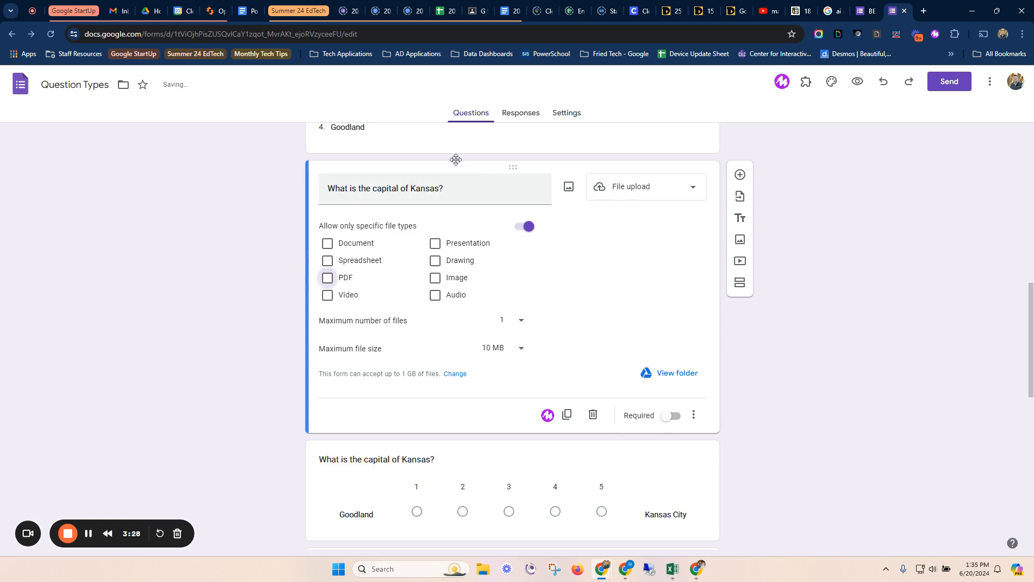
Step: Examine how the linear scale and multiple choice grid questions are set up, and look at the checkbox grid
scroll(265, 331, down, 4)
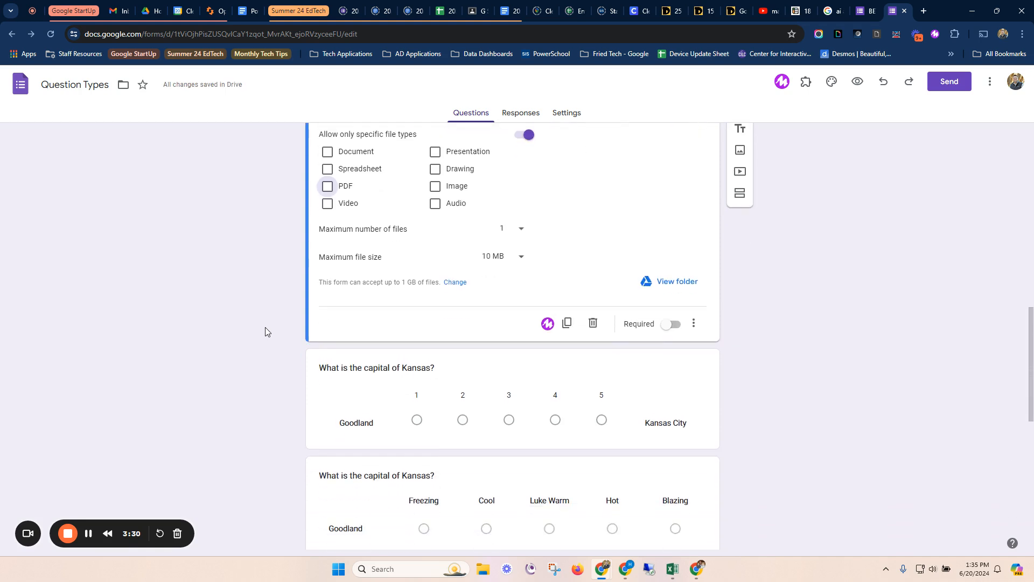
click(431, 298)
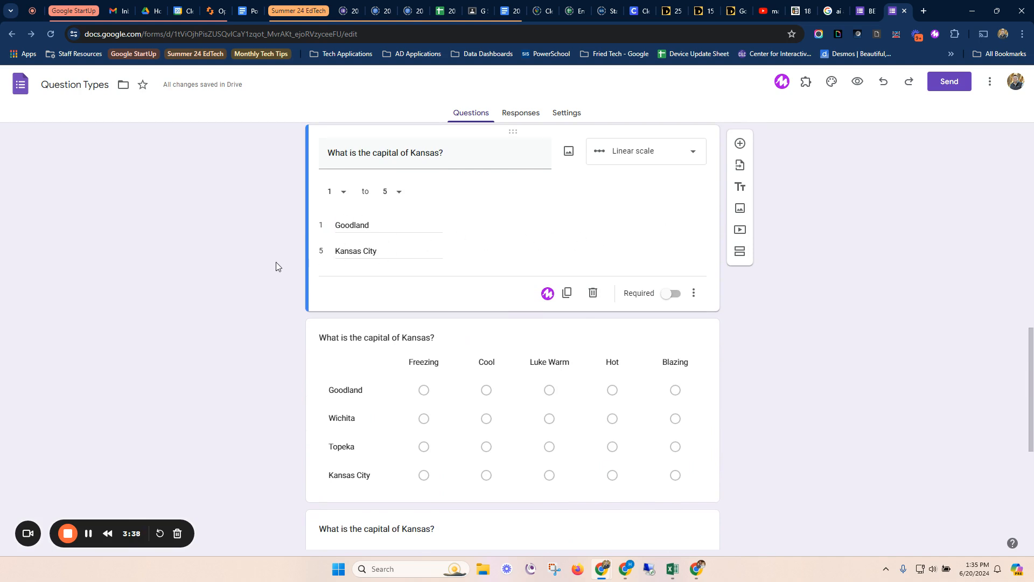
scroll(274, 260, up, 2)
scroll(293, 301, down, 6)
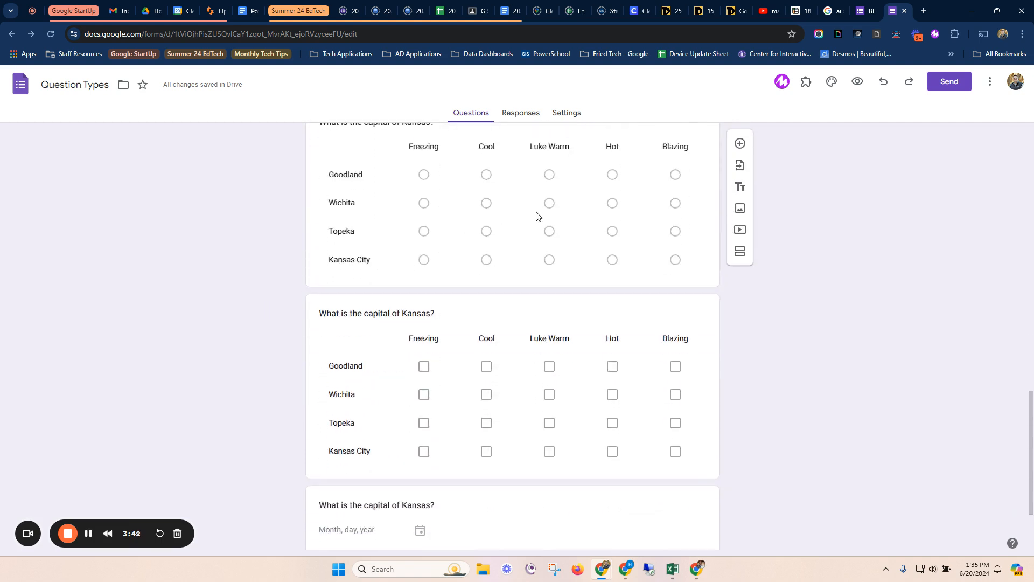
click(465, 223)
scroll(411, 331, down, 3)
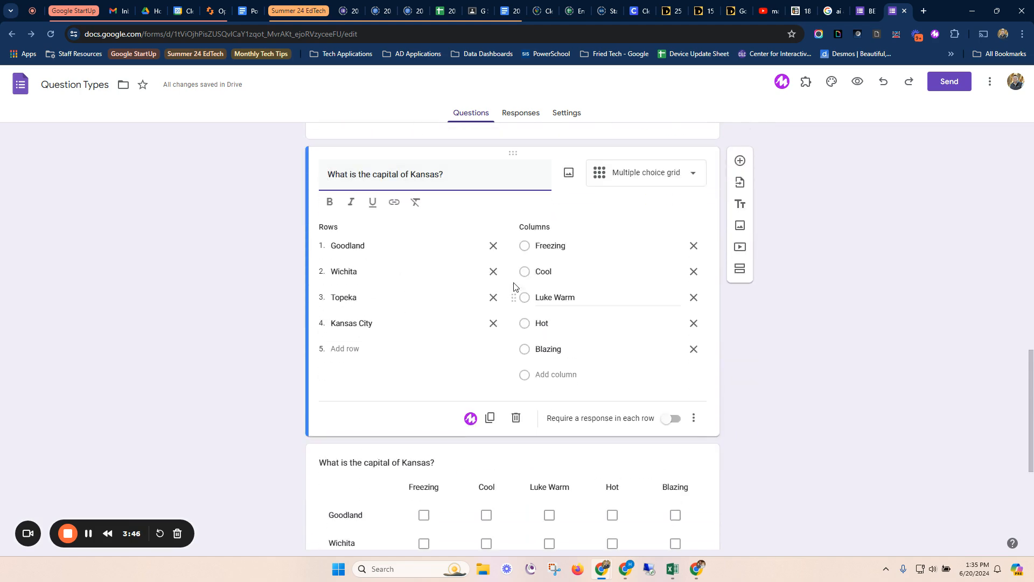
scroll(387, 318, up, 2)
scroll(445, 375, down, 6)
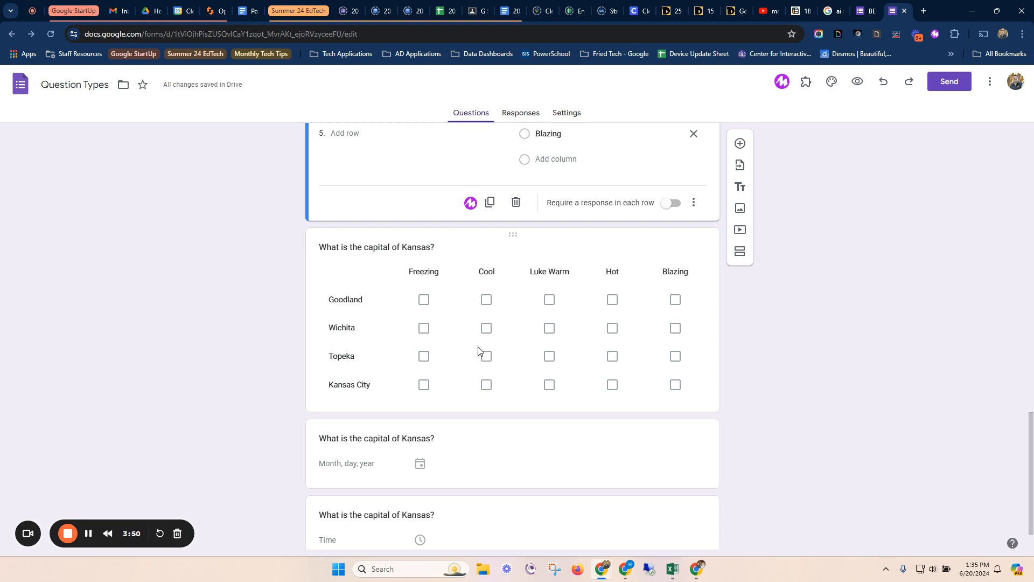
Step: Preview the form as a respondent and examine its first questions, including the choices offered by the dropdown question
click(858, 84)
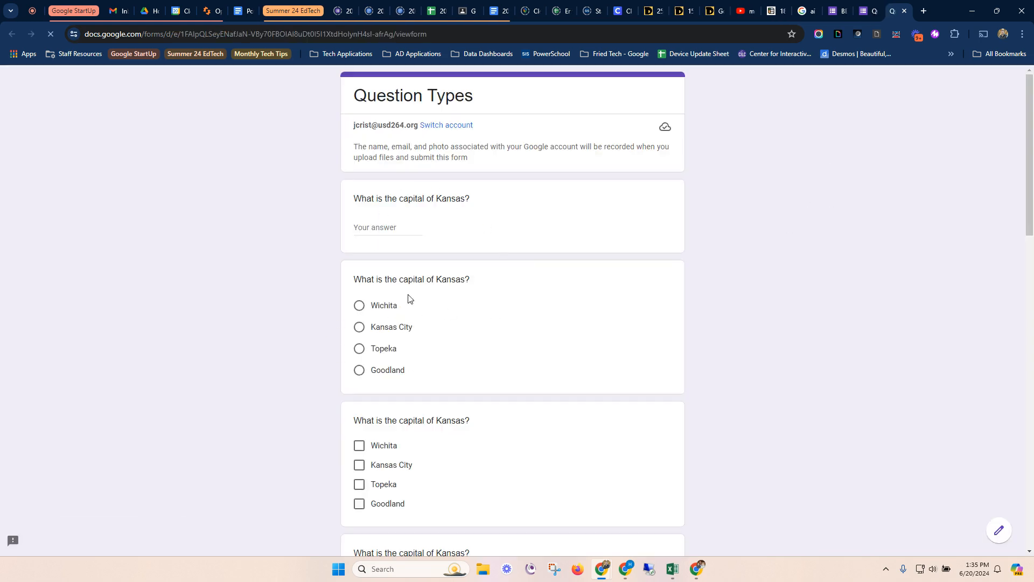
scroll(416, 241, down, 2)
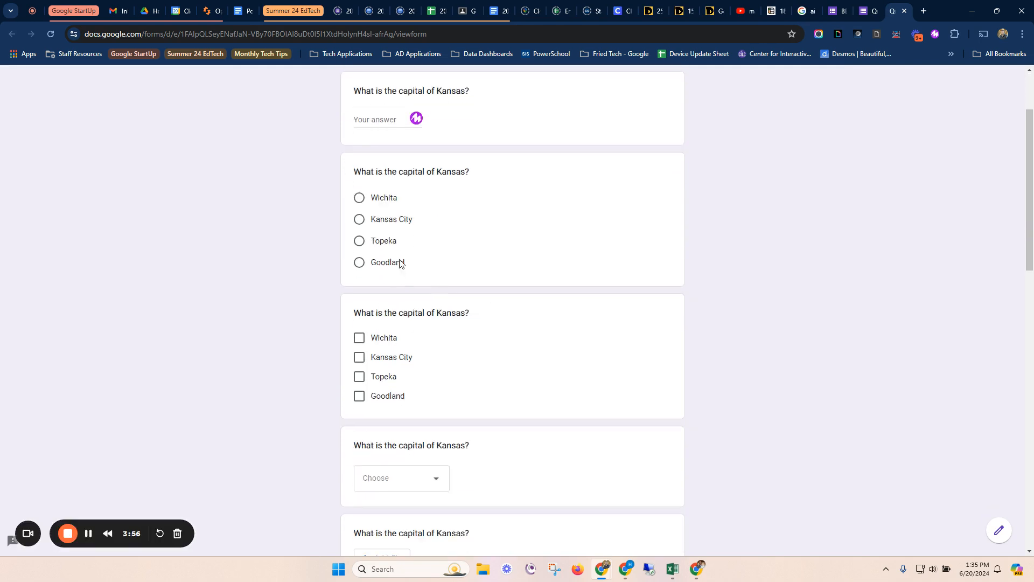
scroll(320, 356, down, 2)
click(432, 380)
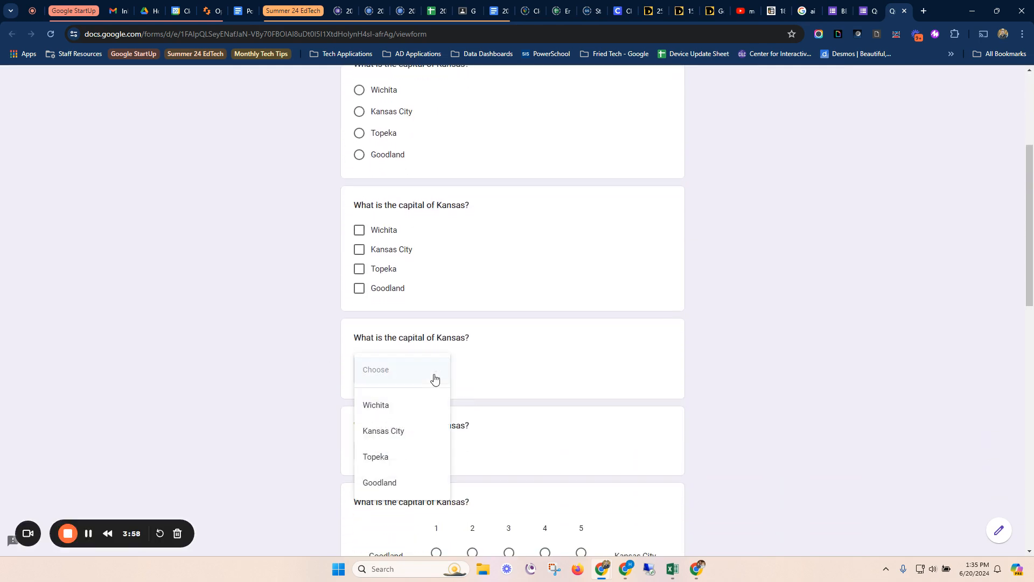
click(292, 349)
scroll(351, 358, down, 2)
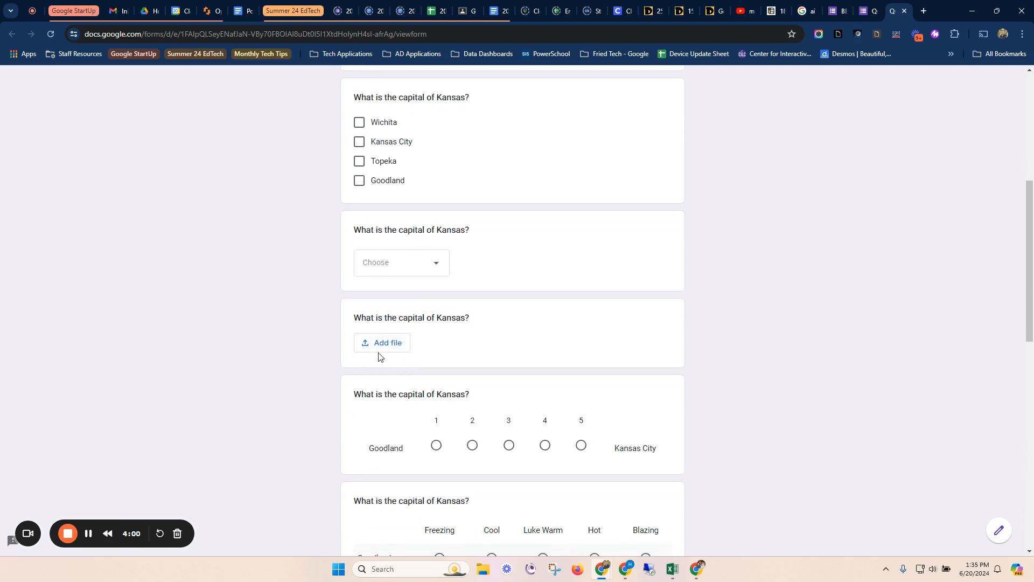
scroll(293, 355, down, 3)
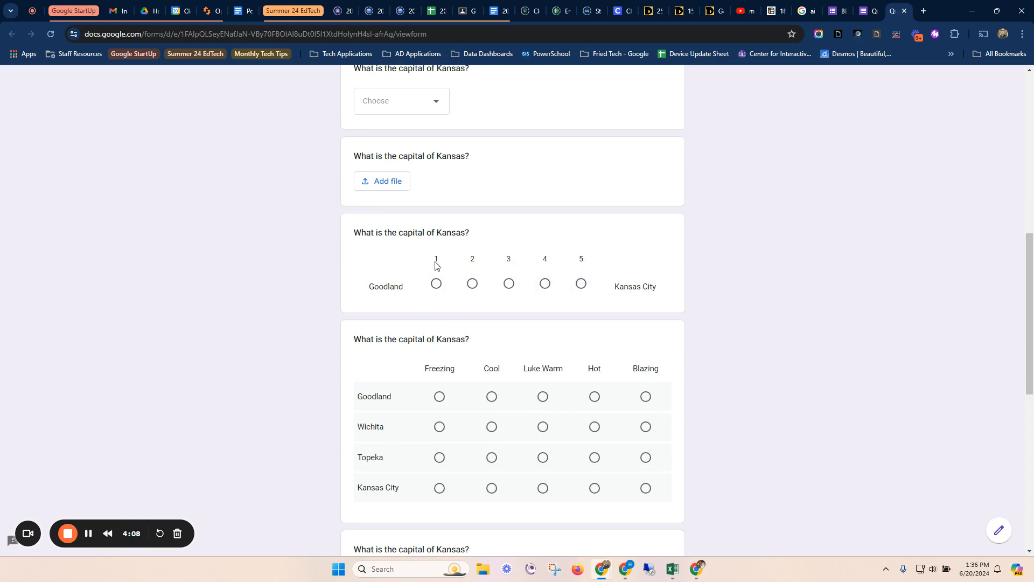
Step: Try several temperature ratings for Wichita in the multiple choice grid, ending with Goodland as Freezing and Wichita as Cool
scroll(423, 273, down, 3)
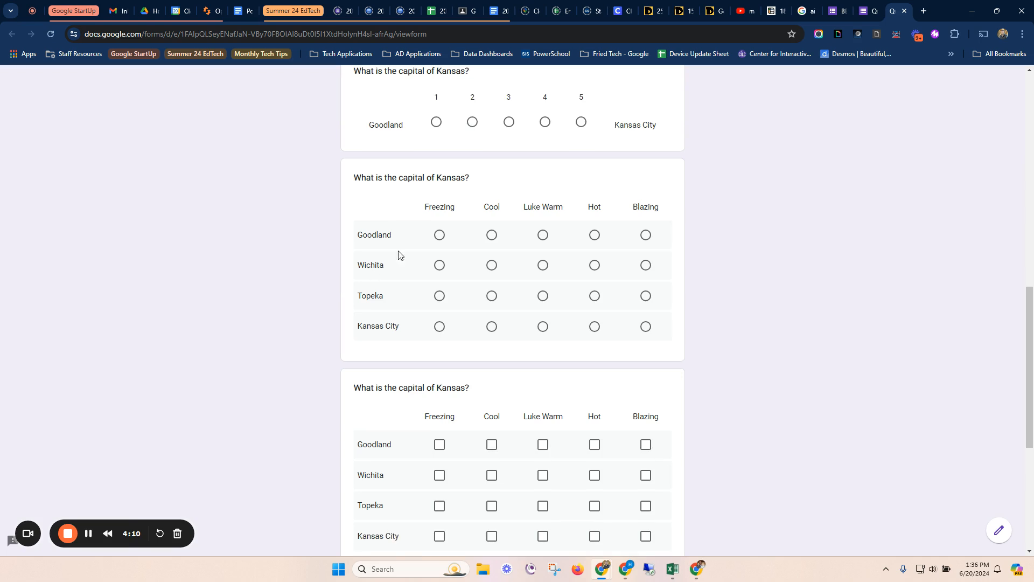
click(439, 265)
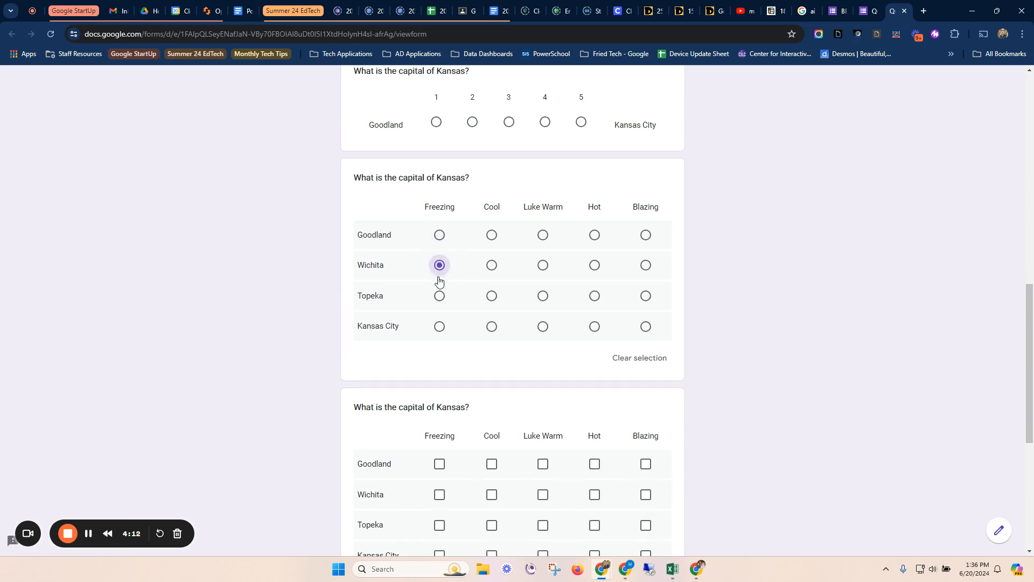
click(440, 296)
click(488, 266)
click(543, 266)
click(593, 266)
click(440, 265)
click(543, 265)
click(594, 265)
click(440, 236)
click(492, 265)
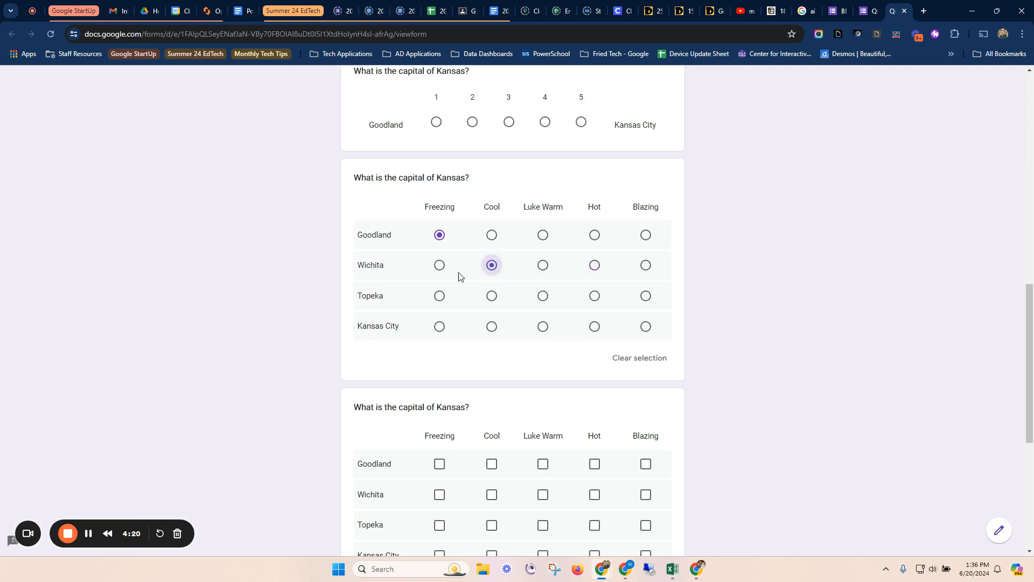
Step: Rate Wichita, Topeka and Kansas City as Freezing and Goodland as Luke Warm in the multiple choice grid
click(439, 265)
click(439, 295)
click(439, 326)
click(543, 235)
Step: In the checkbox grid, mark Goodland Freezing and Luke Warm, Wichita Freezing through Hot, Topeka Cool, and Kansas City Freezing and Cool
scroll(342, 280, down, 4)
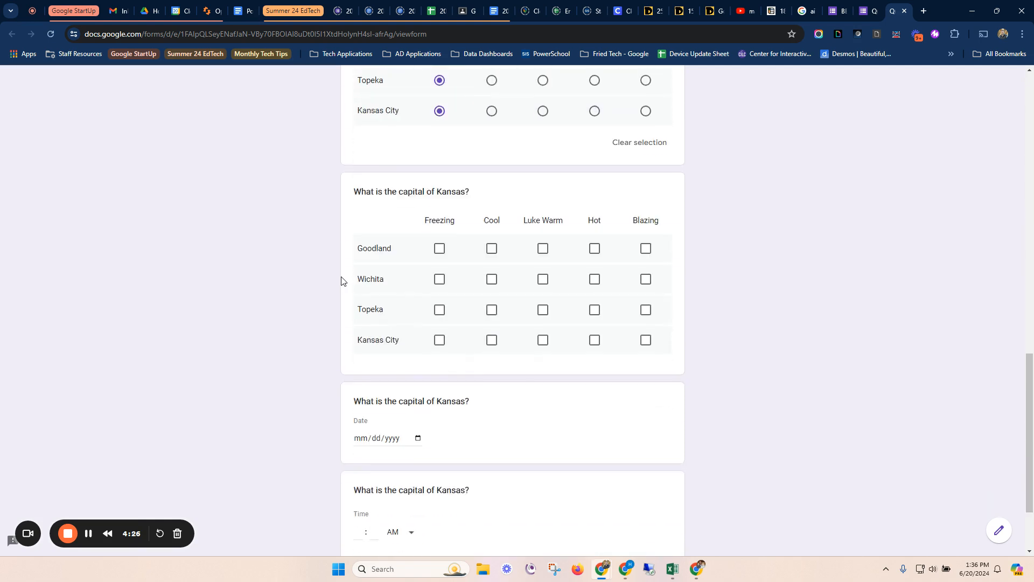
click(440, 248)
click(541, 250)
click(491, 279)
click(440, 279)
click(542, 279)
click(593, 279)
click(491, 310)
click(491, 340)
click(439, 340)
scroll(308, 291, up, 1)
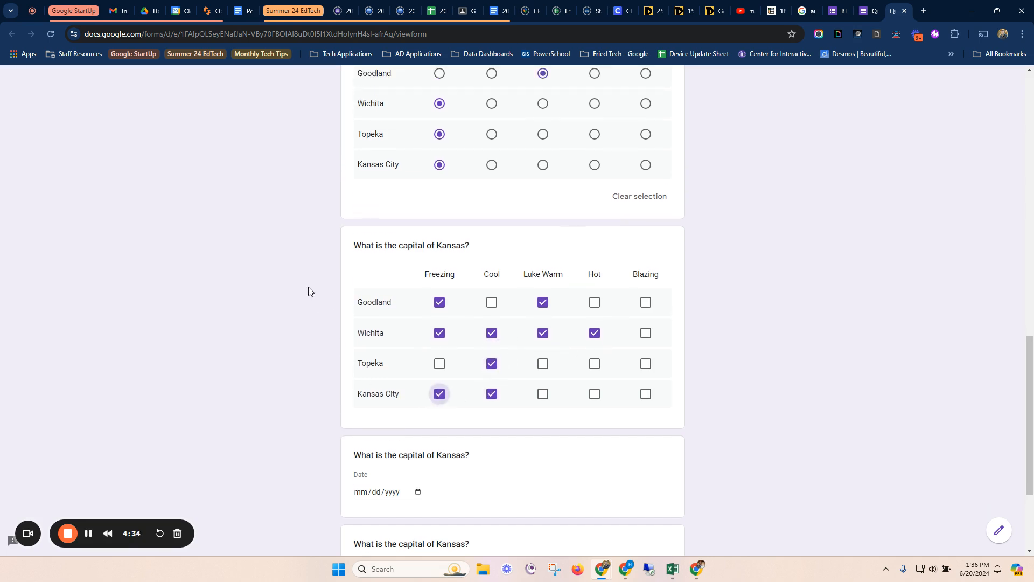
Step: Answer the date question with June 11, 2024 using the calendar
scroll(308, 291, down, 3)
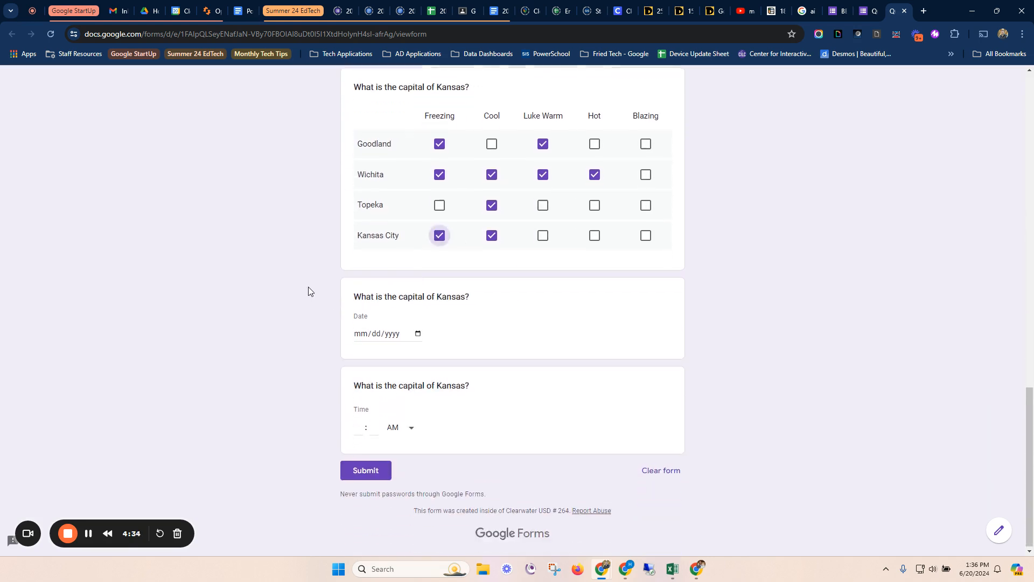
click(418, 334)
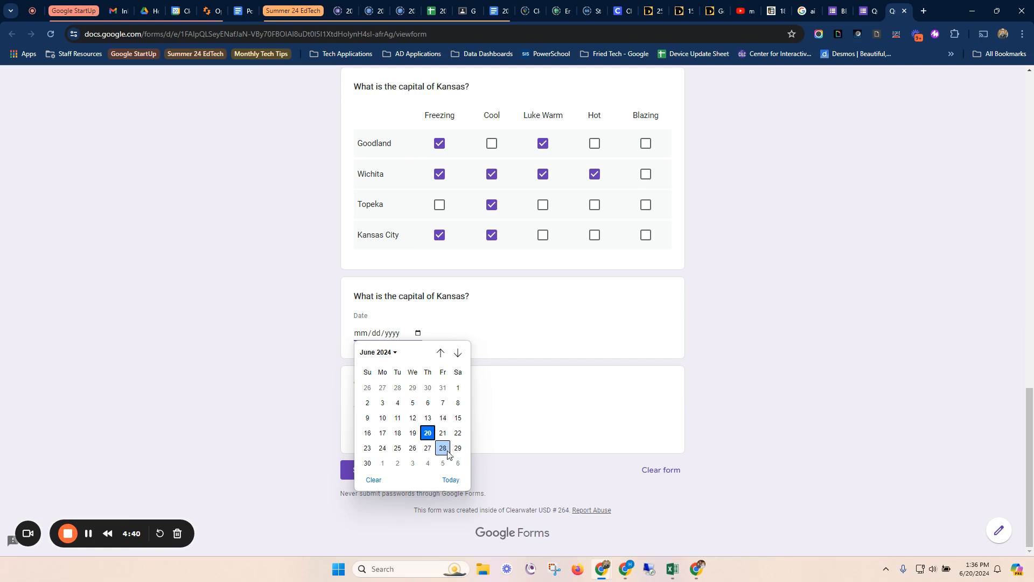
click(397, 418)
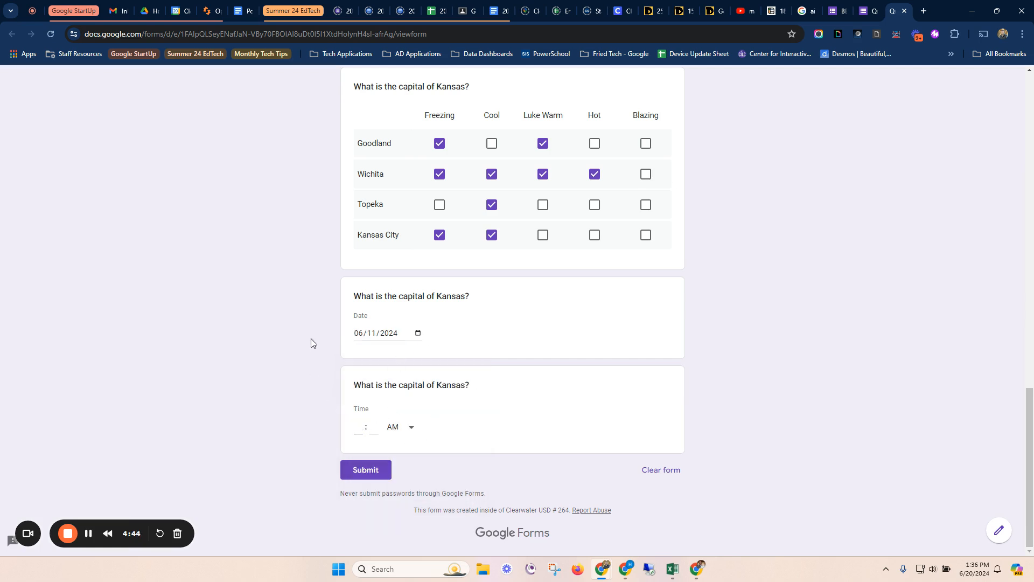
scroll(312, 343, up, 8)
scroll(476, 310, up, 10)
scroll(479, 311, down, 2)
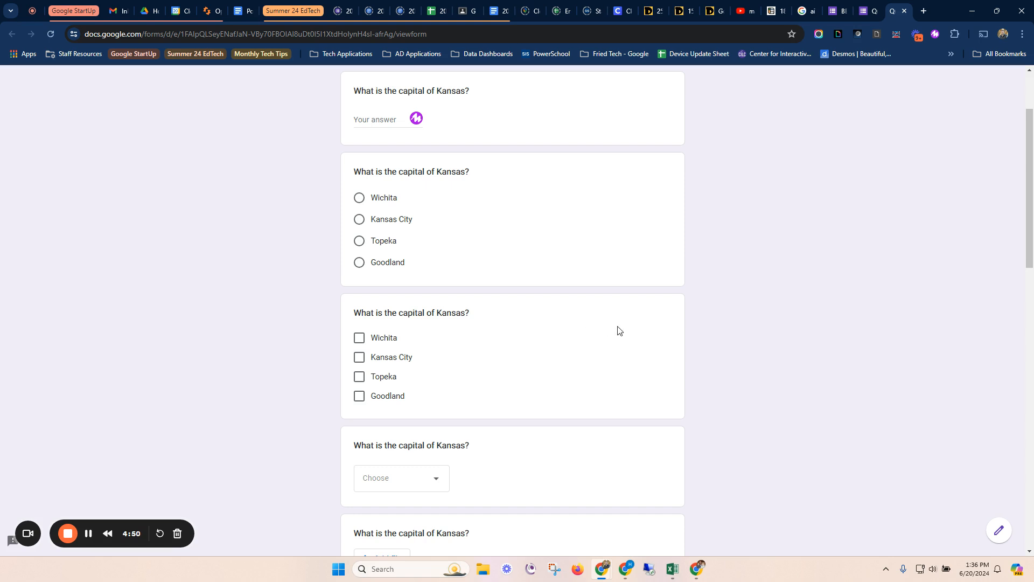
scroll(1031, 248, down, 1)
drag(1031, 248, 1024, 227)
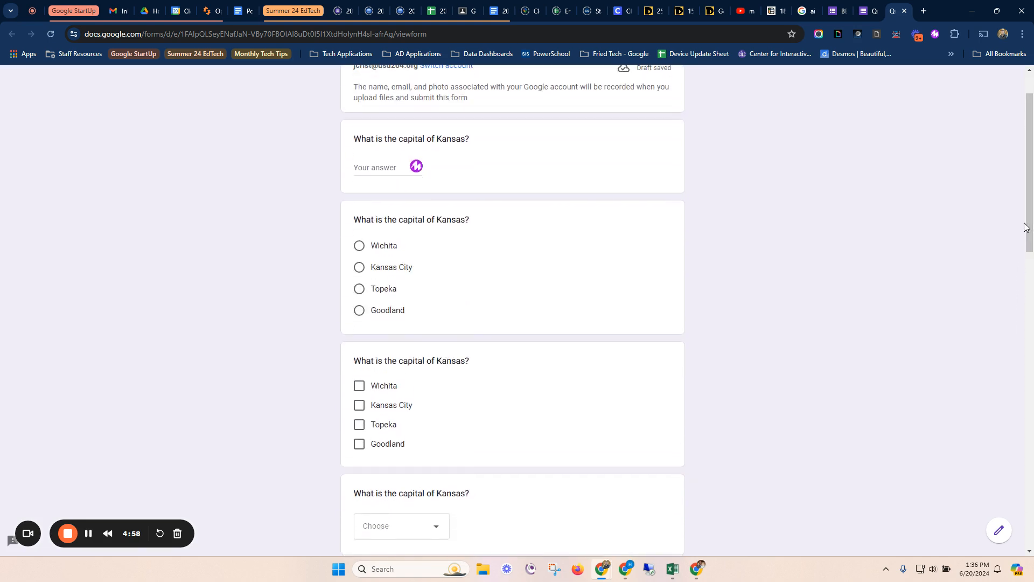